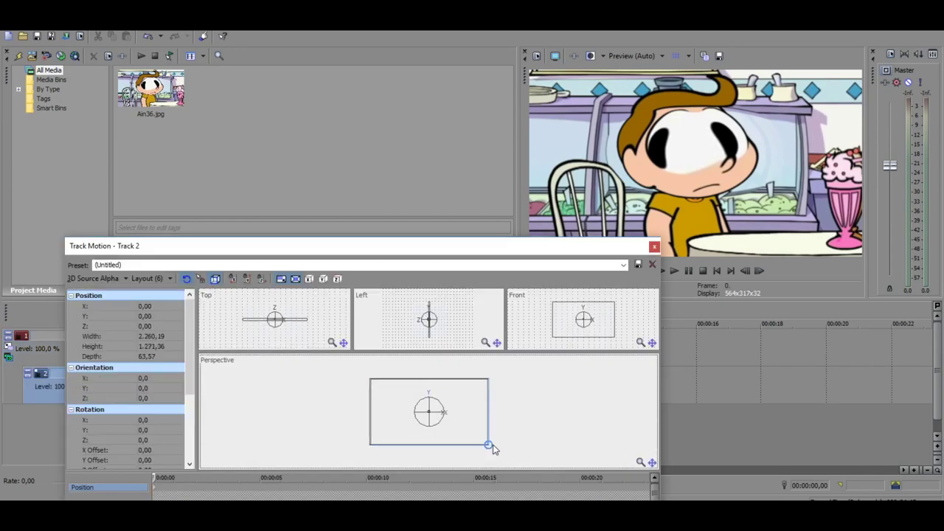
Leave track 2's motion settings and rotate track 1's parent motion box about the Y axis to about 76.8°
{"action": "left_click", "coordinate": [655, 247]}
{"action": "right_click", "coordinate": [377, 380]}
{"action": "left_click", "coordinate": [239, 123]}
{"action": "left_click", "coordinate": [8, 357]}
{"action": "left_click_drag", "start_coordinate": [415, 413], "coordinate": [431, 417]}
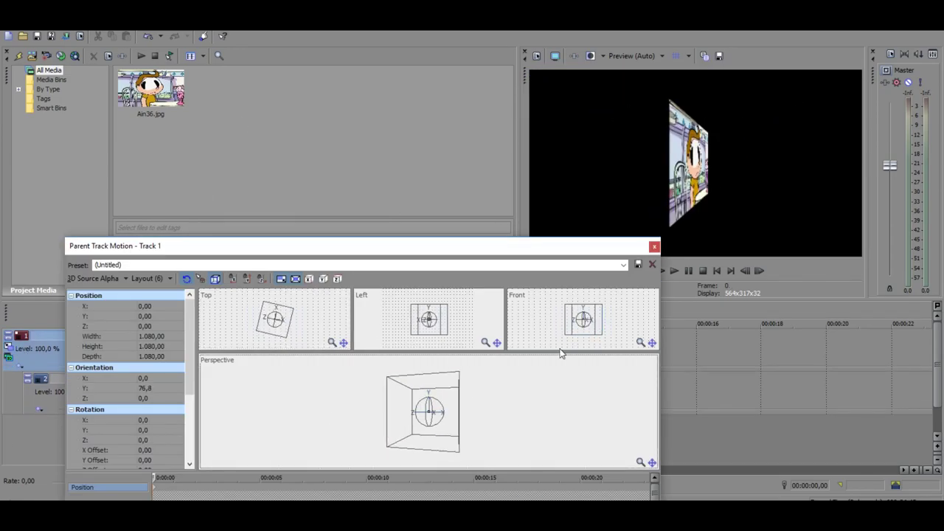
Shift the rotated parent motion box along the negative X axis to about -478
{"action": "key", "text": "Left"}
{"action": "key", "text": "Left"}
{"action": "key", "text": "Left"}
{"action": "key", "text": "Left"}
{"action": "key", "text": "Left"}
{"action": "key", "text": "Left"}
{"action": "key", "text": "Left"}
{"action": "key", "text": "Left"}
{"action": "key", "text": "Left"}
{"action": "key", "text": "Left"}
{"action": "key", "text": "Left"}
{"action": "key", "text": "Left"}
{"action": "key", "text": "Left"}
{"action": "key", "text": "Left"}
{"action": "key", "text": "Left"}
{"action": "key", "text": "Left"}
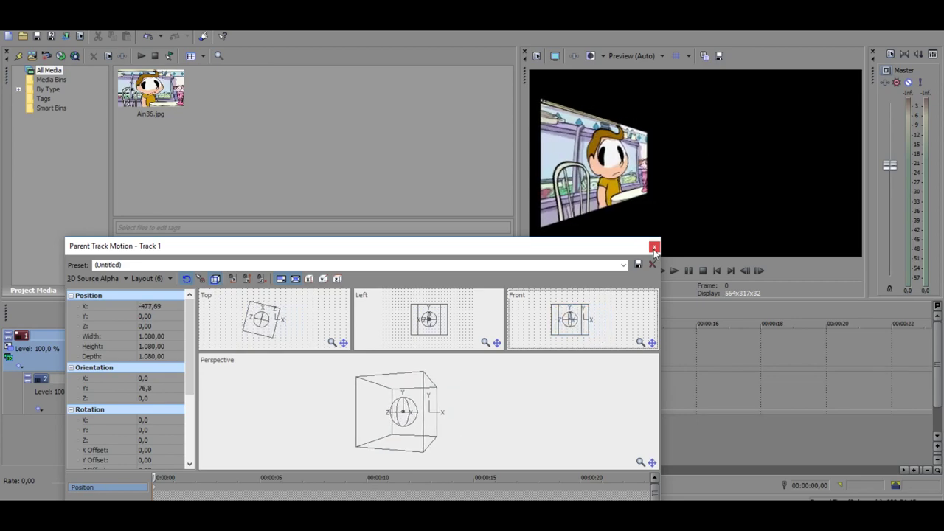
Restore the parent motion box of track 1 and close its settings
{"action": "right_click", "coordinate": [366, 450]}
{"action": "left_click", "coordinate": [395, 273]}
{"action": "left_click", "coordinate": [654, 248]}
Restore track 2's motion box to full size and push it back along Z to about 1,225 as the back wall
{"action": "left_click", "coordinate": [98, 373]}
{"action": "right_click", "coordinate": [449, 413]}
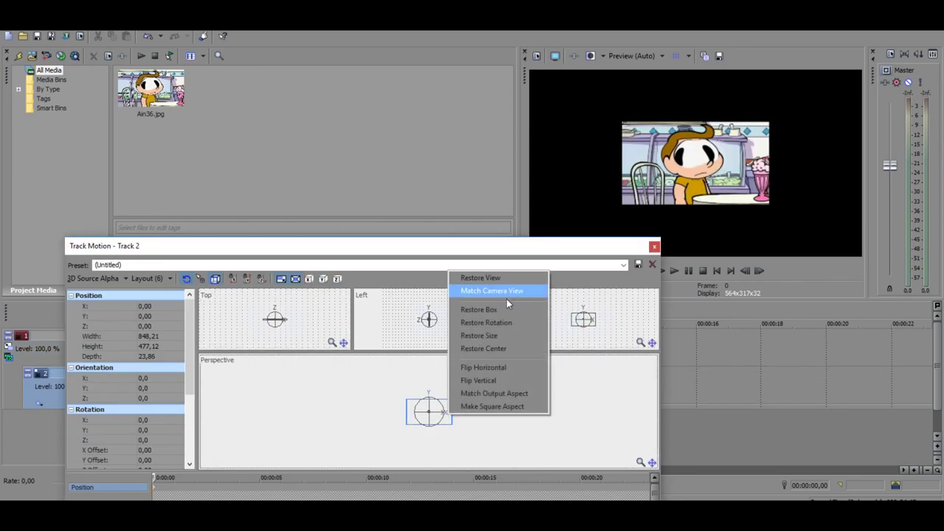
{"action": "left_click", "coordinate": [507, 299]}
{"action": "left_click_drag", "start_coordinate": [431, 336], "coordinate": [473, 331]}
{"action": "left_click_drag", "start_coordinate": [429, 412], "coordinate": [437, 416]}
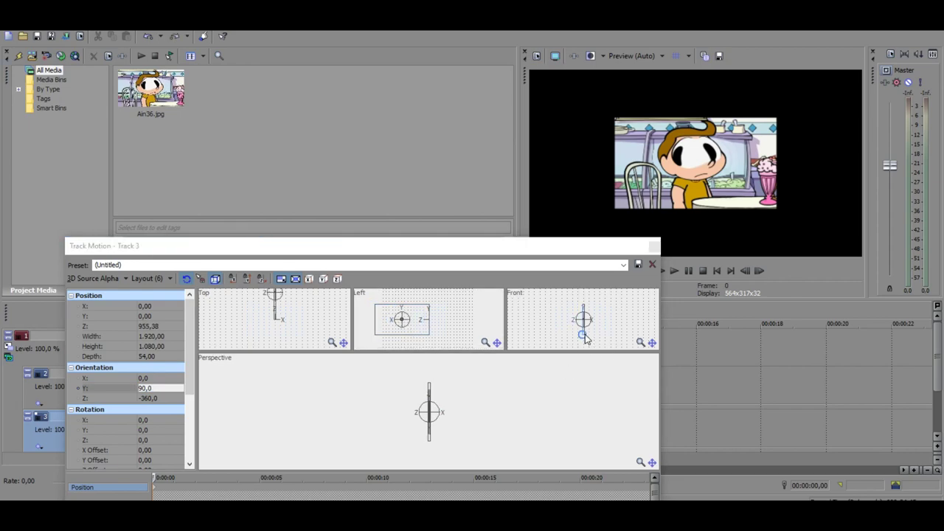
Shift the 90° side wall of track 3 to the positive X side and rotate the parent about Y to inspect the corner
{"action": "left_click_drag", "start_coordinate": [584, 337], "coordinate": [580, 340]}
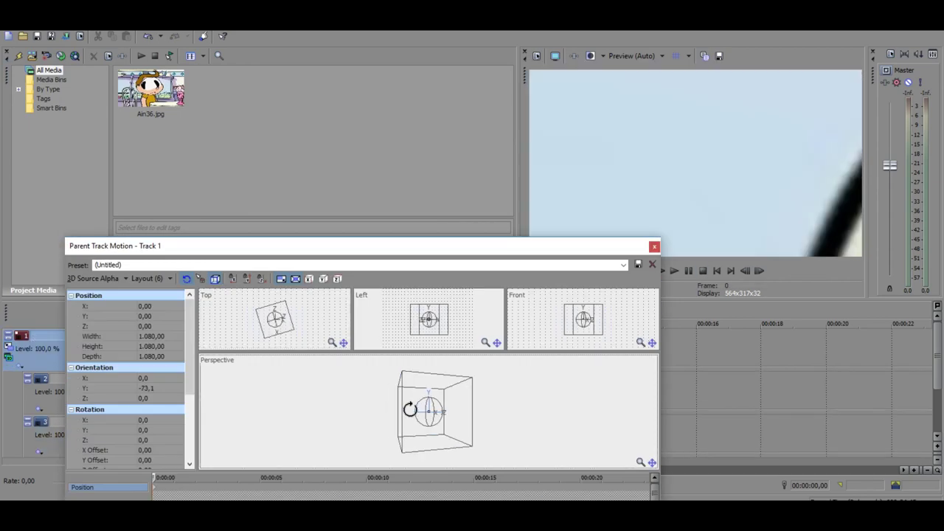
{"action": "left_click_drag", "start_coordinate": [420, 411], "coordinate": [422, 453]}
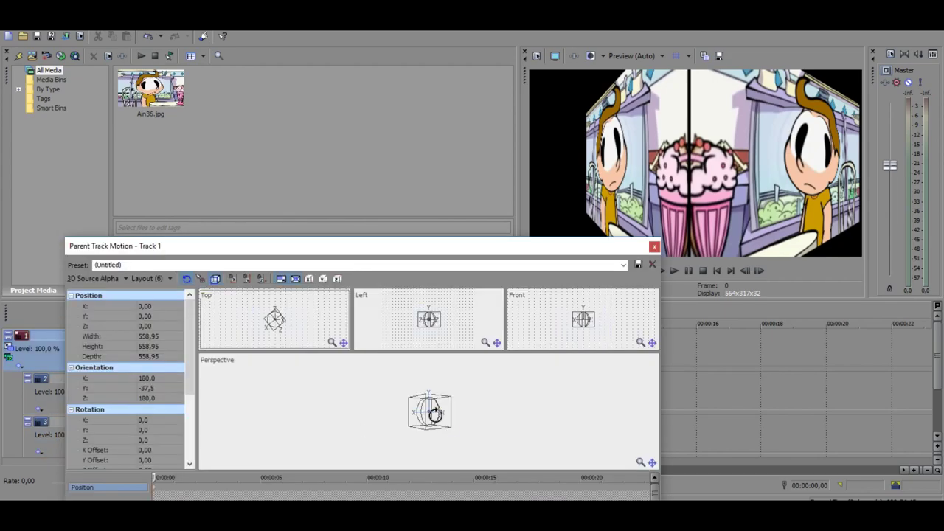
{"action": "left_click_drag", "start_coordinate": [421, 407], "coordinate": [469, 416]}
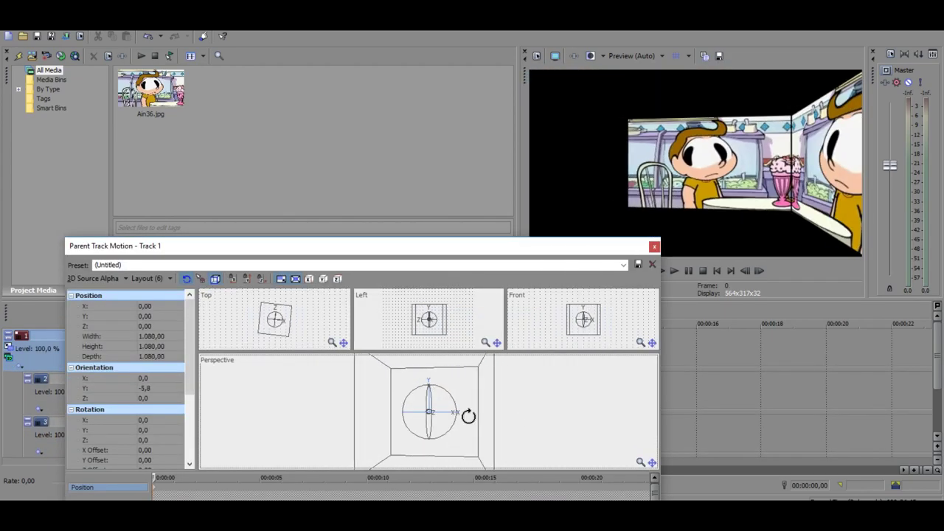
{"action": "left_click_drag", "start_coordinate": [325, 413], "coordinate": [311, 413]}
{"action": "left_click", "coordinate": [655, 246]}
Move track 2's back wall along Z to about 1,005 to meet the side wall
{"action": "left_click", "coordinate": [97, 373]}
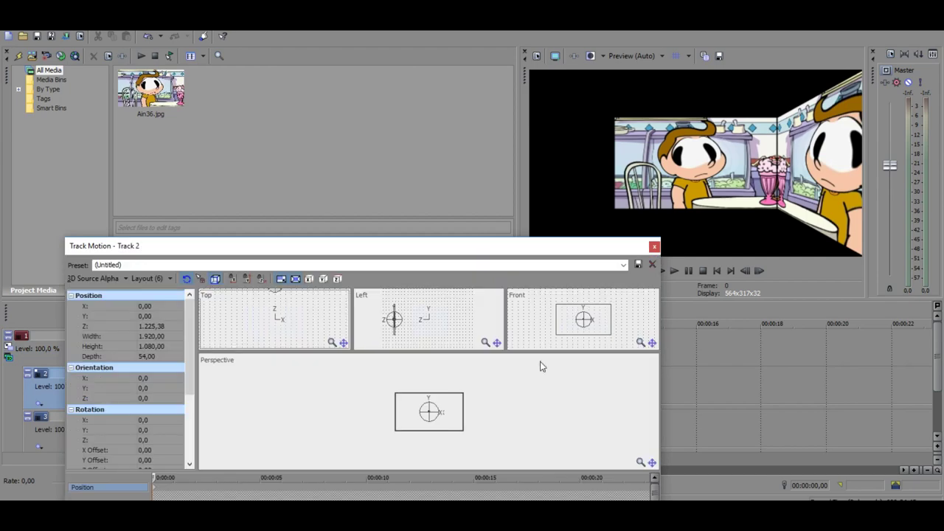
{"action": "left_click_drag", "start_coordinate": [442, 256], "coordinate": [445, 215]}
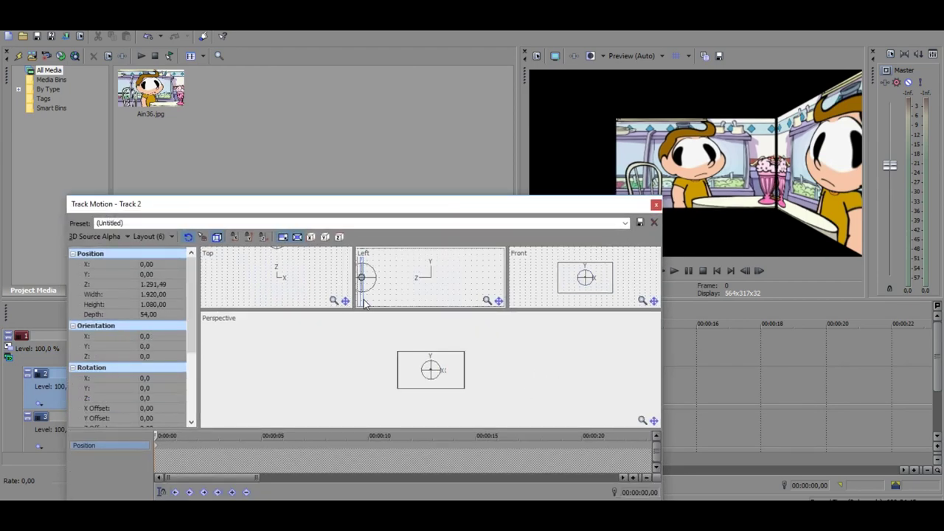
{"action": "left_click", "coordinate": [656, 205]}
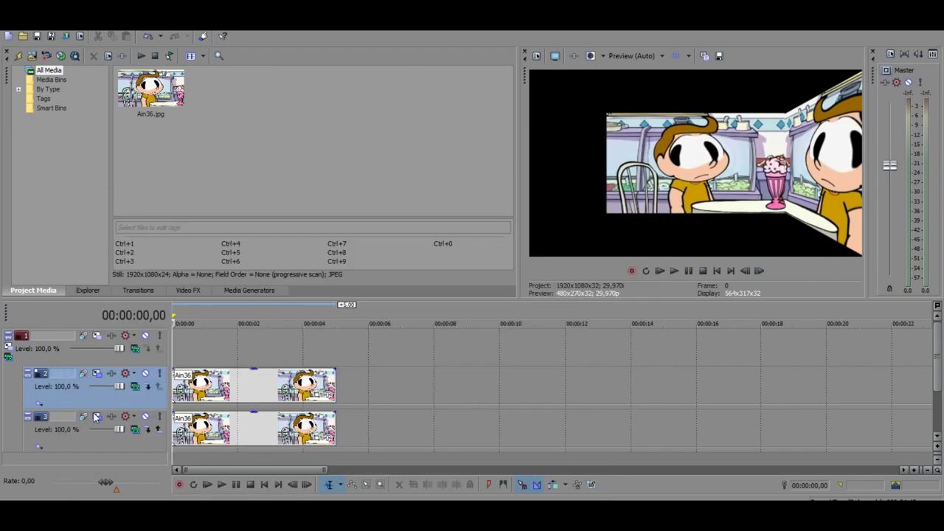
Place track 3's side wall at X about 976 and Z about 62, and rotate the parent to check the corner
{"action": "left_click", "coordinate": [97, 417]}
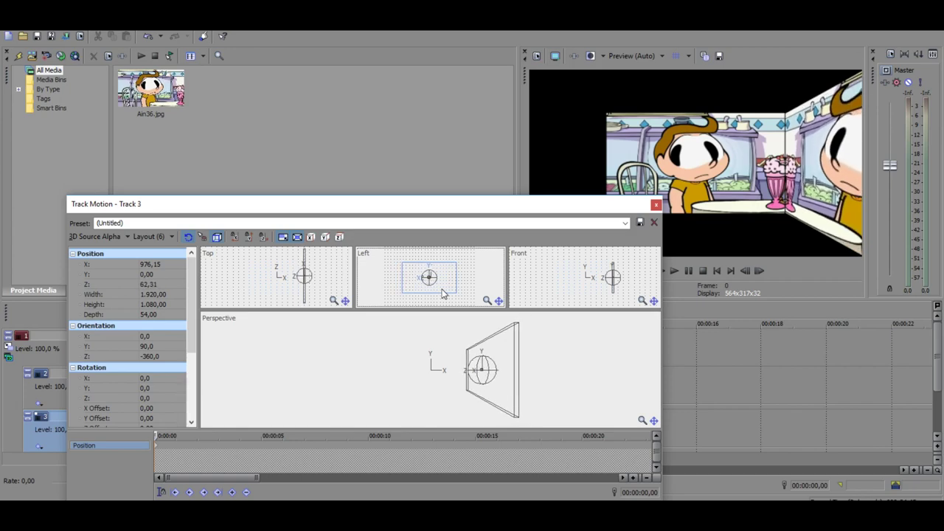
{"action": "left_click", "coordinate": [656, 205]}
{"action": "left_click", "coordinate": [9, 357]}
{"action": "left_click_drag", "start_coordinate": [421, 370], "coordinate": [455, 372]}
{"action": "left_click", "coordinate": [656, 205]}
Fine-tune the depth position of track 2's back wall along the Z axis
{"action": "left_click", "coordinate": [97, 374]}
{"action": "left_click_drag", "start_coordinate": [402, 287], "coordinate": [404, 289]}
{"action": "left_click_drag", "start_coordinate": [571, 290], "coordinate": [570, 291]}
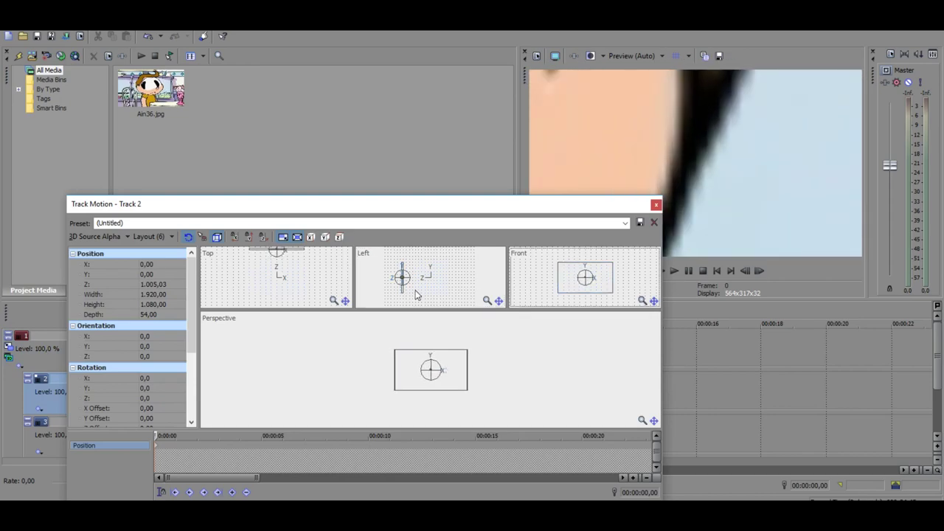
{"action": "left_click_drag", "start_coordinate": [428, 301], "coordinate": [426, 299]}
{"action": "left_click", "coordinate": [655, 205]}
Adjust track 1's parent motion so the corner between the two walls faces the camera
{"action": "left_click", "coordinate": [9, 348]}
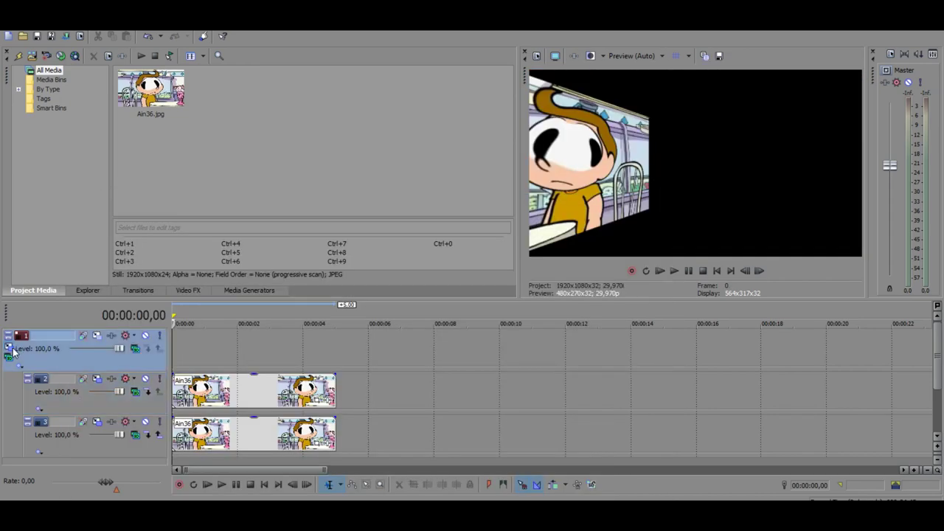
{"action": "right_click", "coordinate": [438, 348]}
{"action": "left_click", "coordinate": [459, 356]}
{"action": "left_click", "coordinate": [654, 222]}
Rotate the parent to view the seam and move track 3's side wall to X about 965 and Z about 187
{"action": "left_click", "coordinate": [97, 416]}
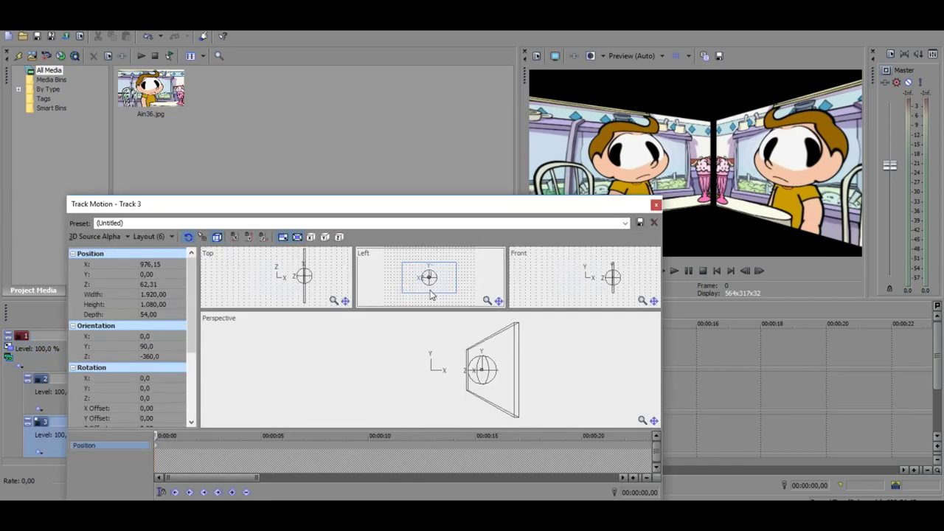
{"action": "left_click", "coordinate": [655, 222]}
{"action": "left_click", "coordinate": [97, 336]}
{"action": "left_click_drag", "start_coordinate": [436, 369], "coordinate": [413, 369]}
{"action": "left_click", "coordinate": [656, 205]}
{"action": "left_click", "coordinate": [121, 421]}
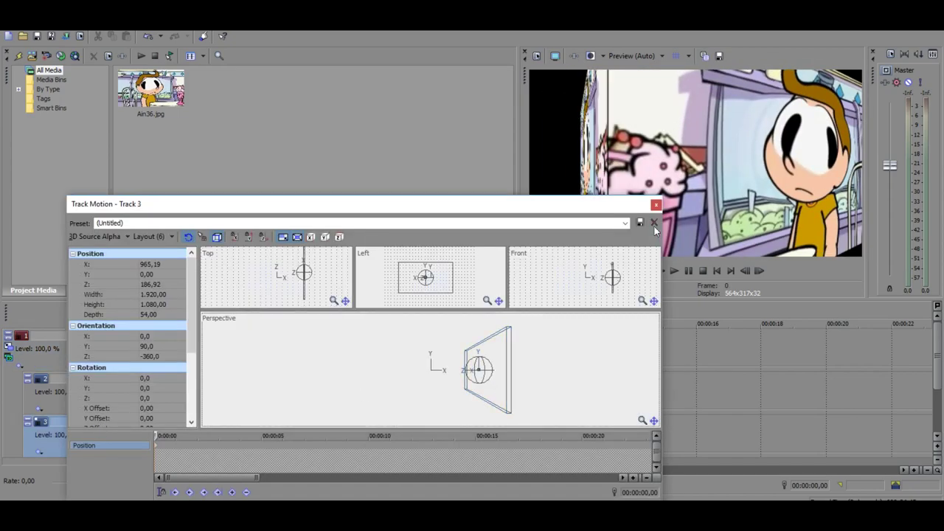
{"action": "left_click", "coordinate": [656, 205]}
Restore track 1's parent motion box, enlarge it and straighten it so the back wall faces the camera
{"action": "left_click", "coordinate": [8, 347]}
{"action": "right_click", "coordinate": [448, 381]}
{"action": "left_click", "coordinate": [481, 276]}
{"action": "left_click_drag", "start_coordinate": [468, 407], "coordinate": [499, 437]}
{"action": "mouse_move", "coordinate": [430, 372]}
{"action": "left_mouse_down"}
{"action": "mouse_move", "coordinate": [538, 384]}
{"action": "mouse_move", "coordinate": [428, 369]}
{"action": "left_mouse_up"}
{"action": "left_click", "coordinate": [654, 222]}
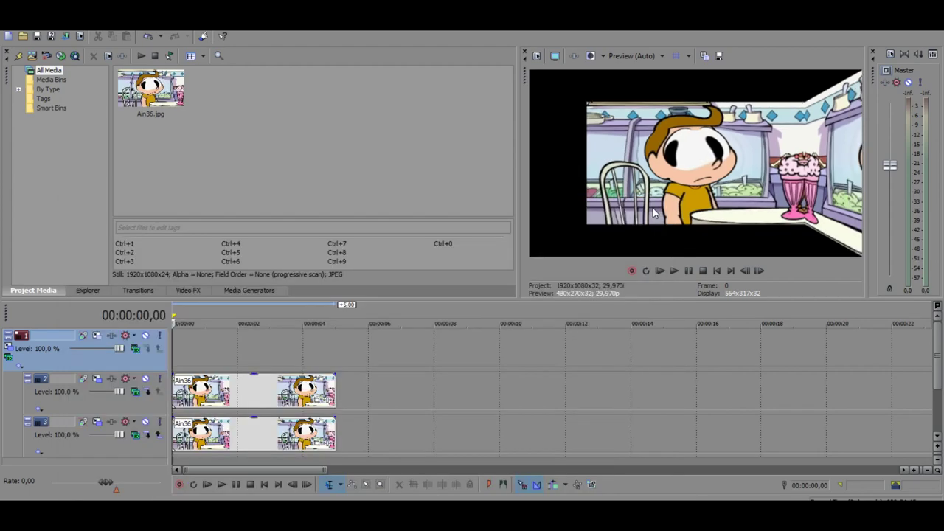
Duplicate the side-wall track 3 and move the copy along X to about -965 to form the opposite wall
{"action": "right_click", "coordinate": [514, 378]}
{"action": "left_click", "coordinate": [596, 274]}
{"action": "left_click", "coordinate": [97, 423]}
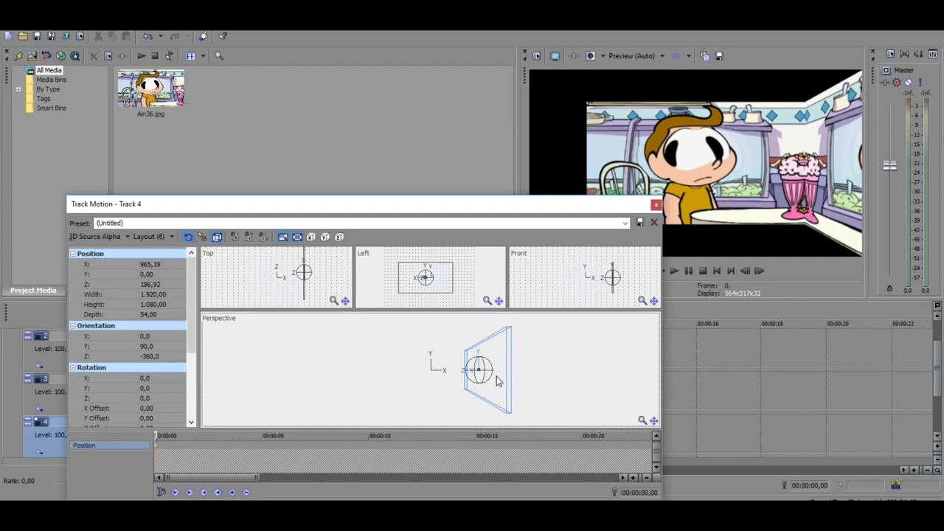
{"action": "key", "text": "Left"}
{"action": "key", "text": "Left"}
{"action": "key", "text": "Left"}
{"action": "key", "text": "Left"}
{"action": "key", "text": "Left"}
{"action": "key", "text": "Left"}
{"action": "key", "text": "Left"}
{"action": "key", "text": "Left"}
{"action": "key", "text": "Left"}
{"action": "key", "text": "Left"}
{"action": "key", "text": "Left"}
{"action": "key", "text": "Left"}
{"action": "key", "text": "Left"}
{"action": "key", "text": "Left"}
{"action": "key", "text": "Left"}
{"action": "key", "text": "Left"}
{"action": "key", "text": "Left"}
{"action": "key", "text": "Left"}
{"action": "key", "text": "Left"}
{"action": "key", "text": "Left"}
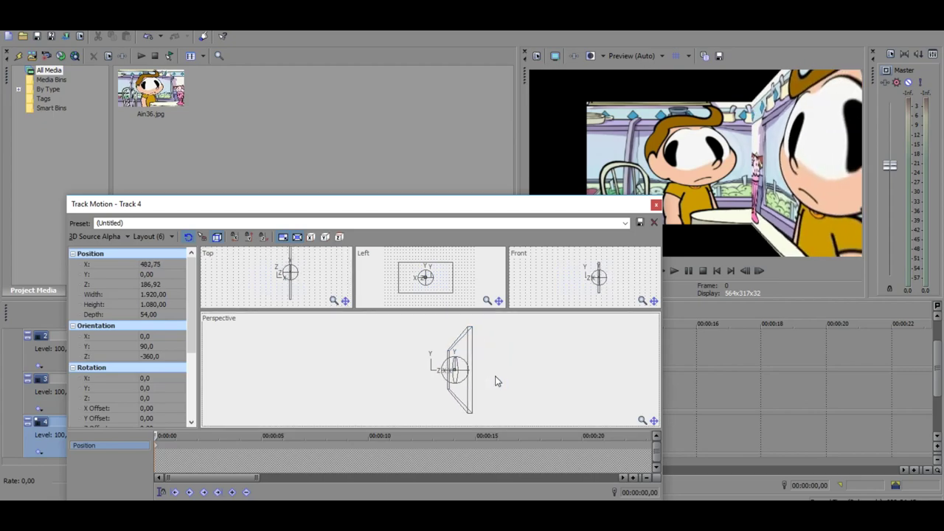
{"action": "left_click", "coordinate": [656, 205]}
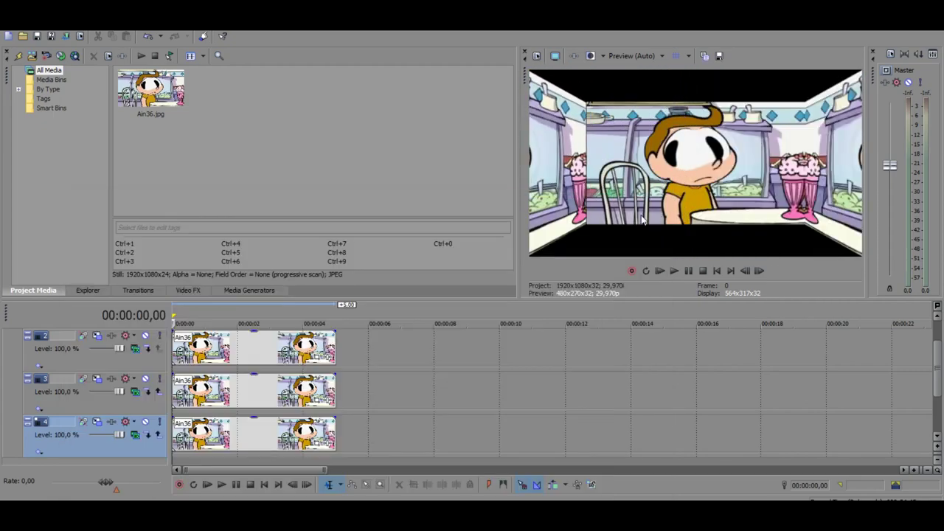
Rotate the parent about Y to inspect the new opposite wall and check track 4's motion settings
{"action": "left_click_drag", "start_coordinate": [938, 345], "coordinate": [937, 323]}
{"action": "left_click", "coordinate": [7, 352]}
{"action": "left_click_drag", "start_coordinate": [413, 369], "coordinate": [434, 370]}
{"action": "left_click", "coordinate": [656, 205]}
{"action": "left_click", "coordinate": [99, 463]}
{"action": "left_click", "coordinate": [656, 205]}
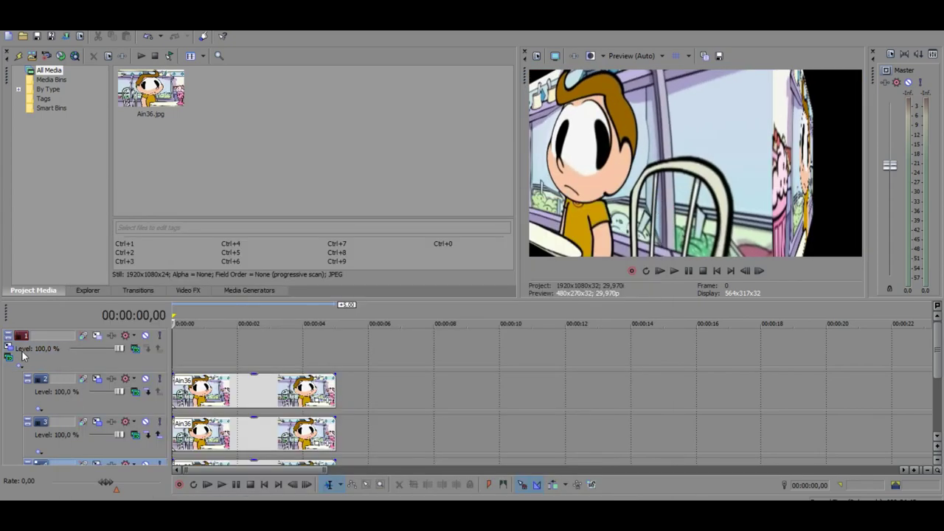
Restore the parent motion box, resize it and set its Y orientation to 0
{"action": "left_click", "coordinate": [9, 357]}
{"action": "right_click", "coordinate": [418, 401]}
{"action": "left_click", "coordinate": [448, 267]}
{"action": "left_click_drag", "start_coordinate": [471, 408], "coordinate": [501, 419]}
{"action": "left_click_drag", "start_coordinate": [447, 371], "coordinate": [489, 375]}
{"action": "left_click", "coordinate": [154, 346]}
{"action": "type", "text": "0"}
{"action": "key", "text": "Return"}
{"action": "left_click", "coordinate": [656, 205]}
Duplicate the back-wall track 2 directly below the original
{"action": "left_click", "coordinate": [937, 437]}
{"action": "left_click", "coordinate": [937, 317]}
{"action": "right_click", "coordinate": [344, 391]}
{"action": "left_click", "coordinate": [387, 286]}
{"action": "left_click", "coordinate": [935, 436]}
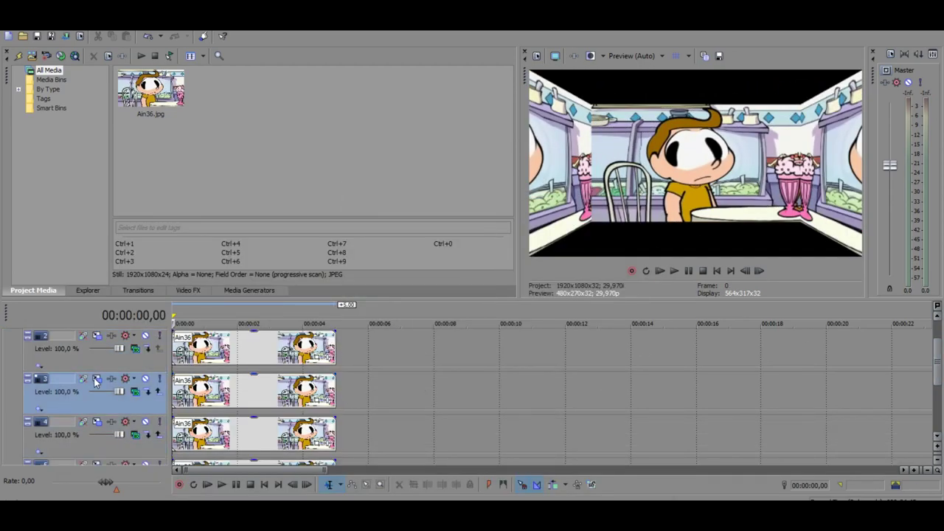
Move the duplicated wall on track 3 forward along Z to about -764, rotating the parent to check its alignment
{"action": "left_click", "coordinate": [95, 379]}
{"action": "left_click_drag", "start_coordinate": [399, 291], "coordinate": [449, 291]}
{"action": "key", "text": "ctrl+z"}
{"action": "left_click", "coordinate": [656, 205]}
{"action": "left_click", "coordinate": [937, 317]}
{"action": "left_click", "coordinate": [8, 347]}
{"action": "left_click_drag", "start_coordinate": [428, 371], "coordinate": [449, 392]}
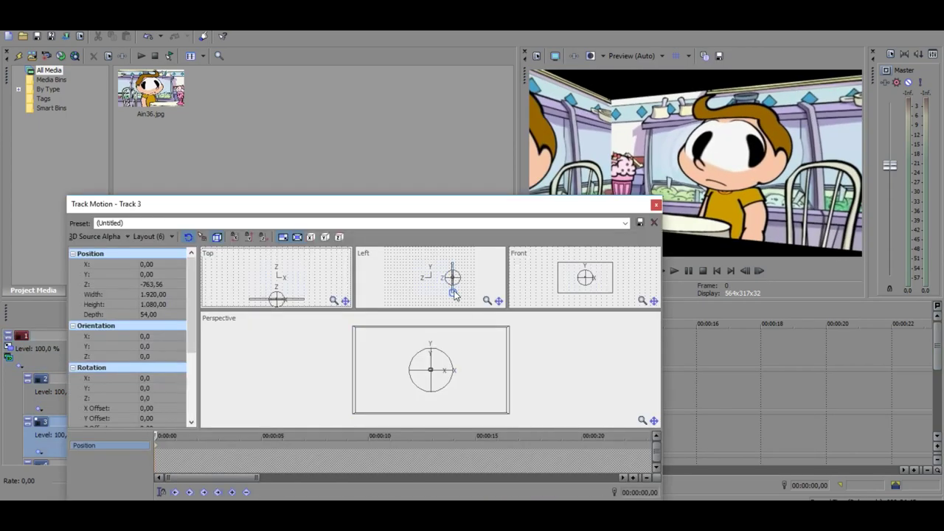
{"action": "left_click_drag", "start_coordinate": [454, 294], "coordinate": [497, 341]}
{"action": "left_click", "coordinate": [656, 205]}
Rotate the parent to inspect the front wall, and set its Z and X orientation to 0
{"action": "left_click", "coordinate": [9, 347]}
{"action": "left_click_drag", "start_coordinate": [432, 361], "coordinate": [501, 367]}
{"action": "double_click", "coordinate": [171, 357]}
{"action": "type", "text": "0"}
{"action": "double_click", "coordinate": [162, 337]}
{"action": "type", "text": "0"}
Enlarge the parent motion box to a width of about 2,757
{"action": "scroll", "coordinate": [574, 454], "scroll_direction": "up", "scroll_amount": 3}
{"action": "scroll", "coordinate": [456, 332], "scroll_direction": "down", "scroll_amount": 5}
{"action": "left_click_drag", "start_coordinate": [456, 330], "coordinate": [486, 386]}
{"action": "scroll", "coordinate": [446, 370], "scroll_direction": "up", "scroll_amount": 3}
{"action": "double_click", "coordinate": [149, 339]}
{"action": "right_click", "coordinate": [490, 379]}
{"action": "left_click", "coordinate": [499, 385]}
{"action": "scroll", "coordinate": [526, 364], "scroll_direction": "up", "scroll_amount": 5}
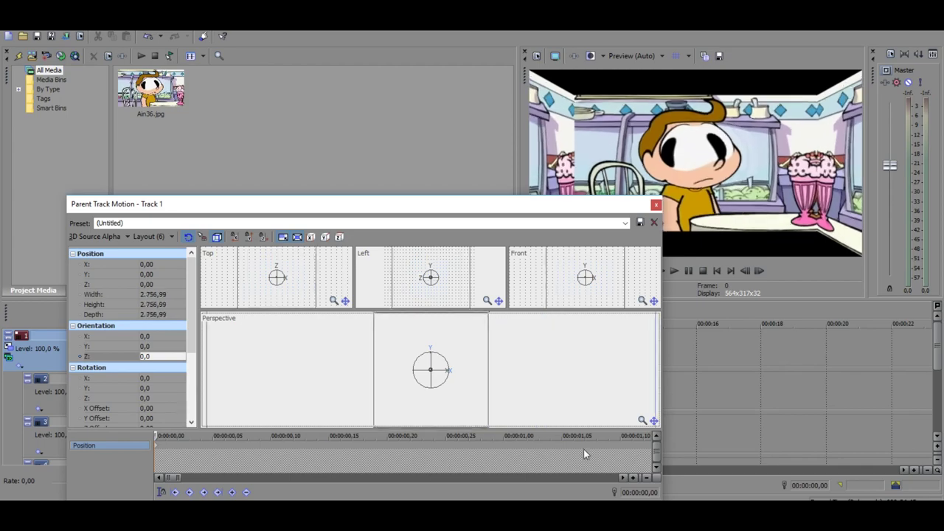
Enlarge the parent motion box to about 2,907 wide and set its X, Y and Z orientation to 0
{"action": "left_click_drag", "start_coordinate": [438, 369], "coordinate": [487, 402]}
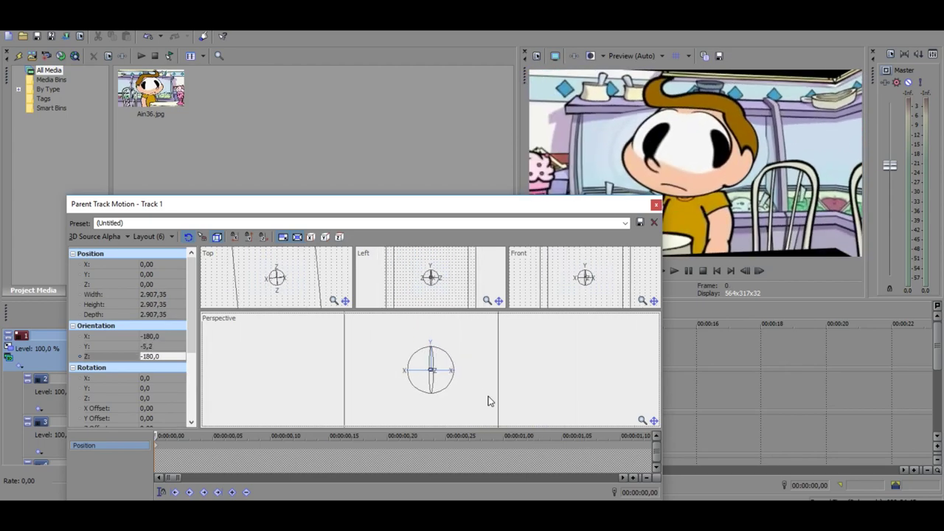
{"action": "type", "text": "0"}
{"action": "key", "text": "Return"}
{"action": "left_click", "coordinate": [157, 337]}
{"action": "type", "text": "0"}
{"action": "left_click", "coordinate": [162, 345]}
{"action": "type", "text": "0"}
{"action": "left_click", "coordinate": [656, 205]}
Duplicate the side-wall track at the bottom of the group as track 6
{"action": "left_click", "coordinate": [937, 438]}
{"action": "left_click", "coordinate": [937, 317]}
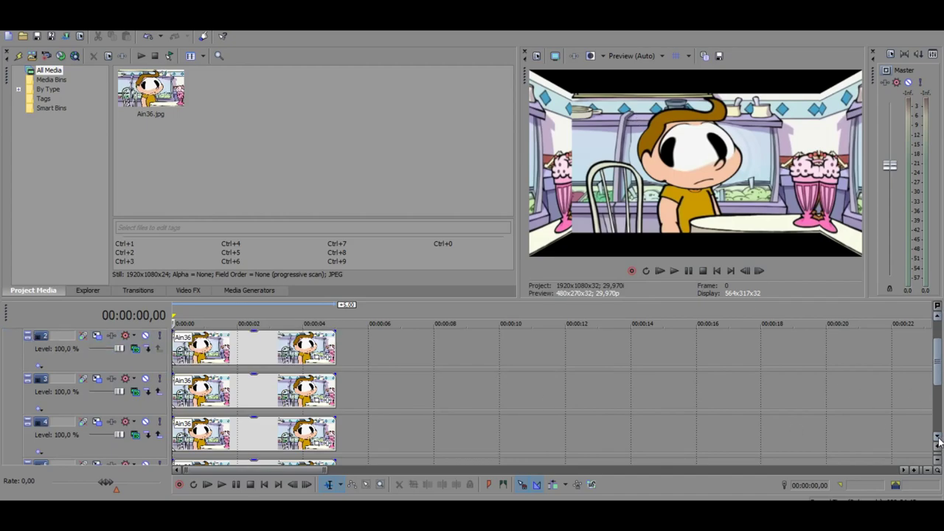
{"action": "left_click", "coordinate": [937, 318]}
{"action": "right_click", "coordinate": [371, 397]}
{"action": "left_click", "coordinate": [410, 293]}
{"action": "left_click_drag", "start_coordinate": [82, 445], "coordinate": [67, 416]}
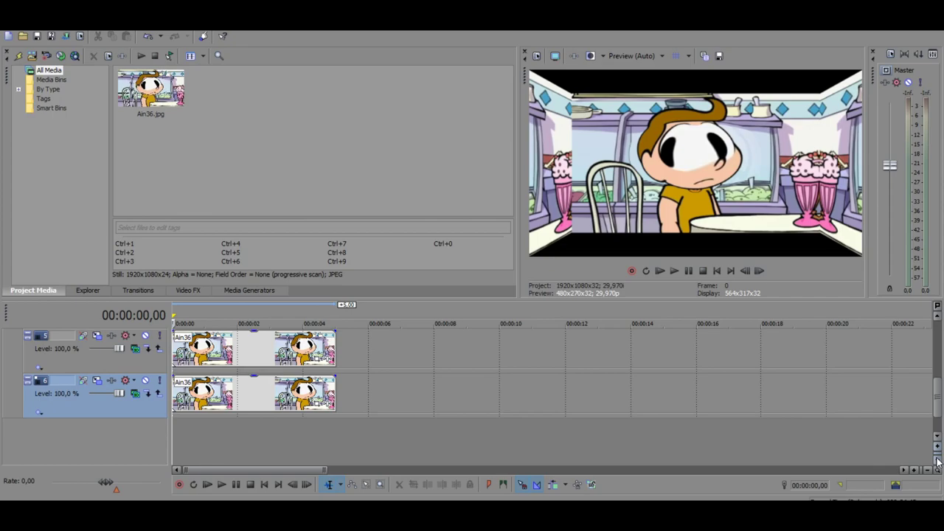
{"action": "left_click", "coordinate": [937, 462]}
Set track 6's motion orientation to X 90, Y 0 and Z 0 so the image lies flat
{"action": "left_click", "coordinate": [83, 422]}
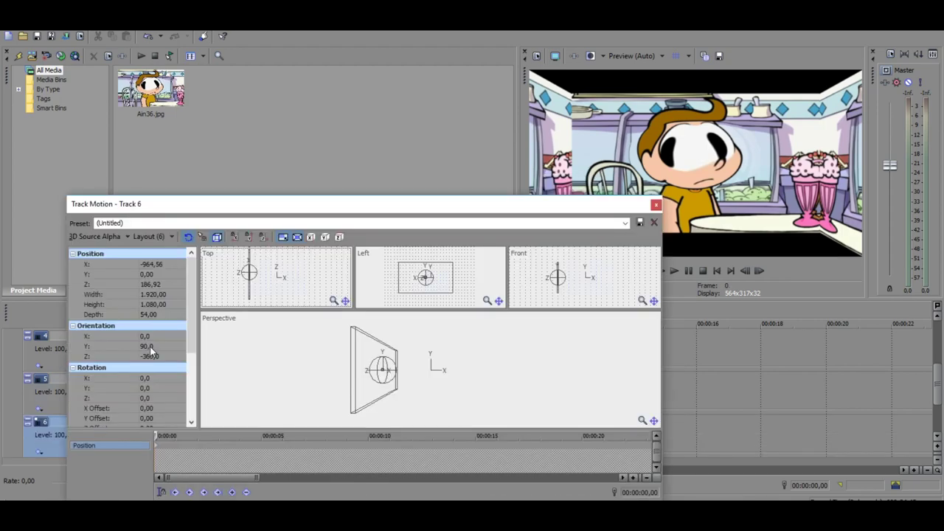
{"action": "left_click", "coordinate": [150, 346]}
{"action": "type", "text": "0"}
{"action": "left_click", "coordinate": [165, 357]}
{"action": "key", "text": "BackSpace"}
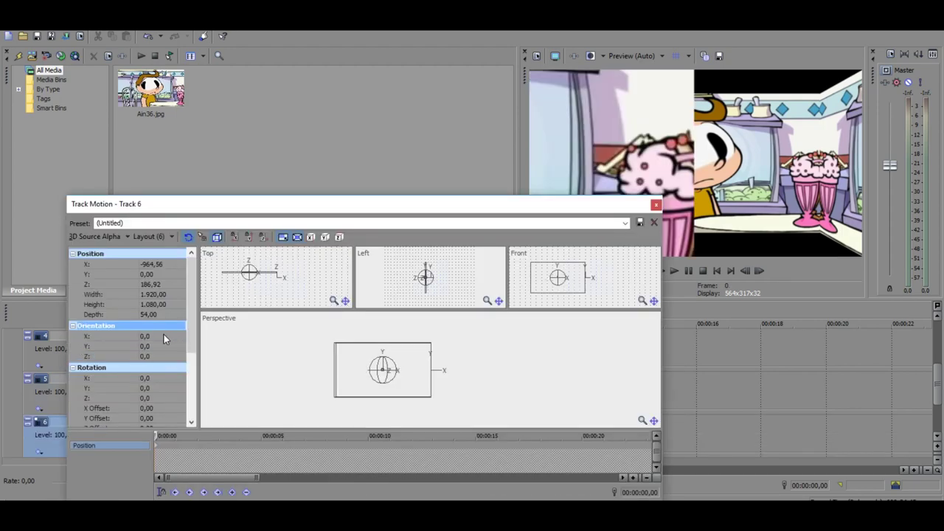
{"action": "type", "text": "90"}
{"action": "key", "text": "Return"}
Center track 6's flat image at X 0 and position it above the walls as the room's ceiling
{"action": "left_click_drag", "start_coordinate": [351, 377], "coordinate": [383, 345]}
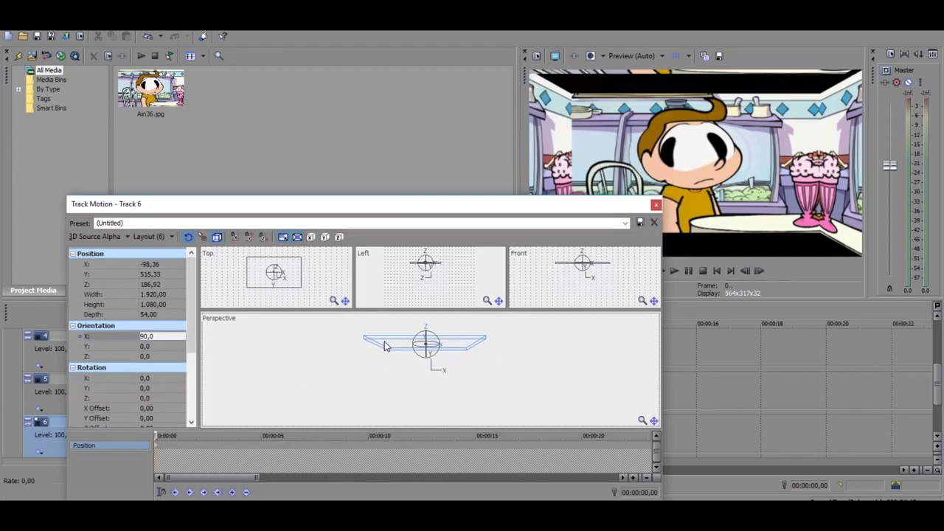
{"action": "left_click_drag", "start_coordinate": [564, 281], "coordinate": [565, 271]}
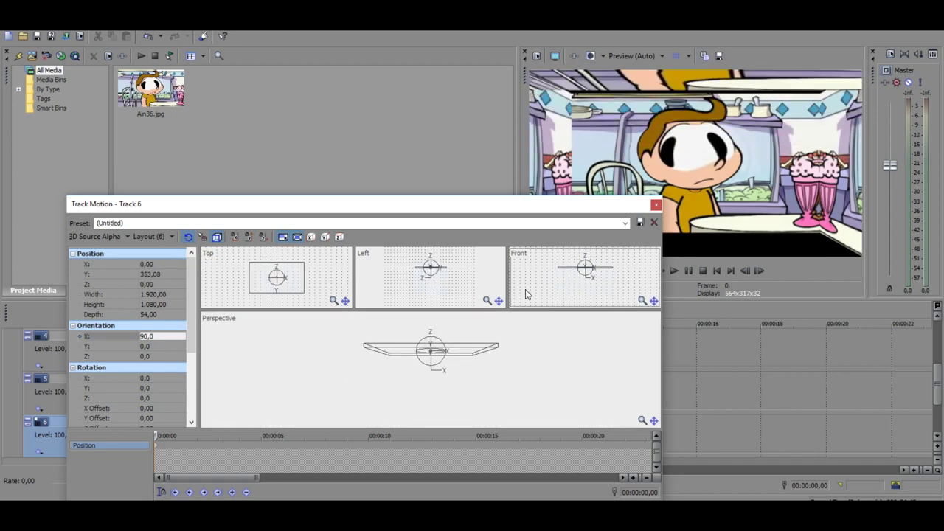
{"action": "mouse_move", "coordinate": [420, 273]}
{"action": "left_mouse_down"}
{"action": "mouse_move", "coordinate": [397, 273]}
{"action": "mouse_move", "coordinate": [408, 272]}
{"action": "left_mouse_up"}
{"action": "left_click_drag", "start_coordinate": [488, 350], "coordinate": [541, 335]}
{"action": "left_click", "coordinate": [655, 206]}
Rebuild track 6 from the side-wall track with the Ain49.jpg image in place of Ain36.jpg
{"action": "right_click", "coordinate": [328, 435]}
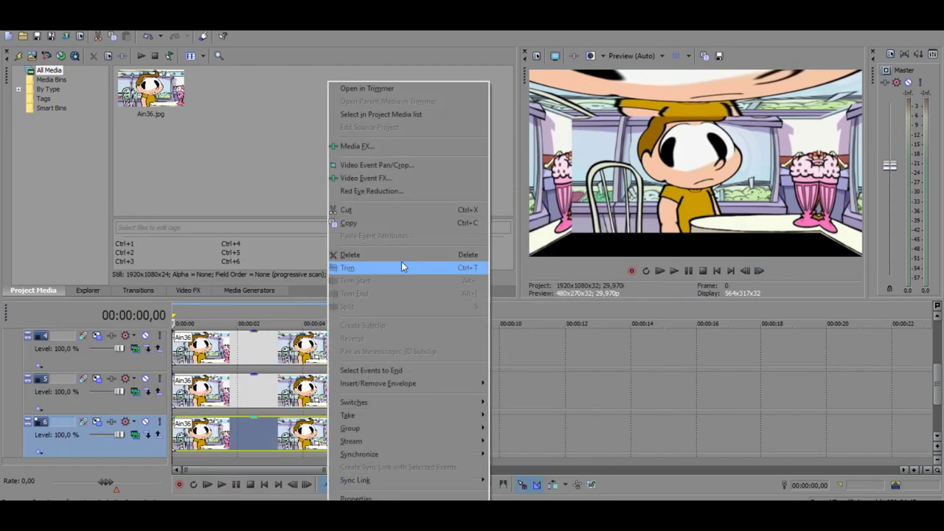
{"action": "left_click", "coordinate": [403, 255]}
{"action": "right_click", "coordinate": [403, 431]}
{"action": "left_click", "coordinate": [436, 366]}
{"action": "right_click", "coordinate": [381, 389]}
{"action": "left_click", "coordinate": [417, 314]}
{"action": "right_click", "coordinate": [235, 444]}
{"action": "left_click", "coordinate": [289, 190]}
Set track 6's motion orientation to X 90, Y 0 and Z 0 so the Ain49 image lies flat
{"action": "left_click", "coordinate": [97, 424]}
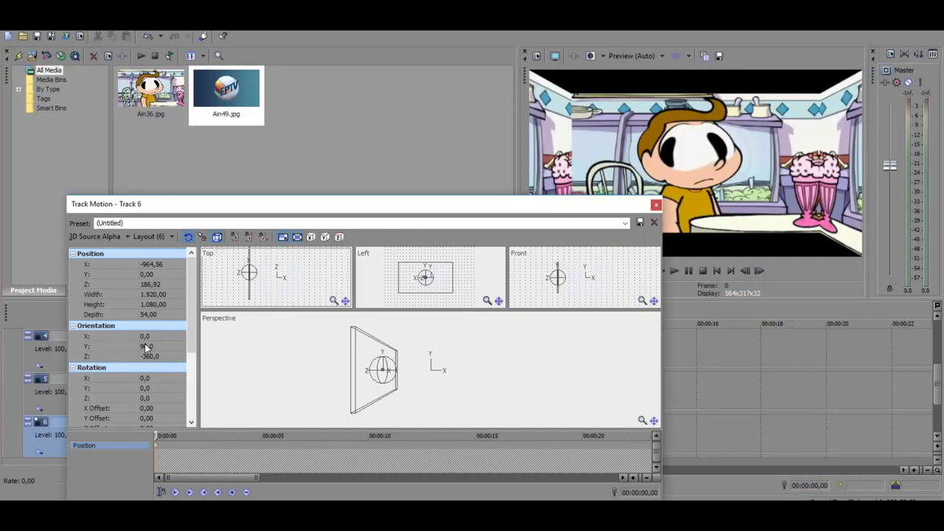
{"action": "type", "text": "0"}
{"action": "key", "text": "Return"}
{"action": "double_click", "coordinate": [156, 336]}
{"action": "type", "text": "90"}
{"action": "key", "text": "Return"}
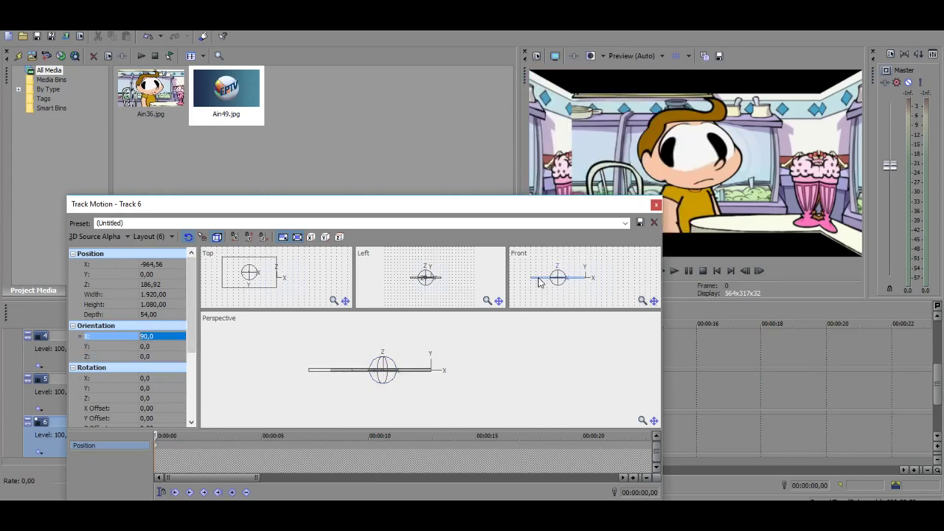
Move the flat Ain49 image above the walls as the ceiling and enlarge it to about 2,897 wide
{"action": "left_click_drag", "start_coordinate": [540, 279], "coordinate": [540, 269]}
{"action": "left_click_drag", "start_coordinate": [418, 358], "coordinate": [537, 333]}
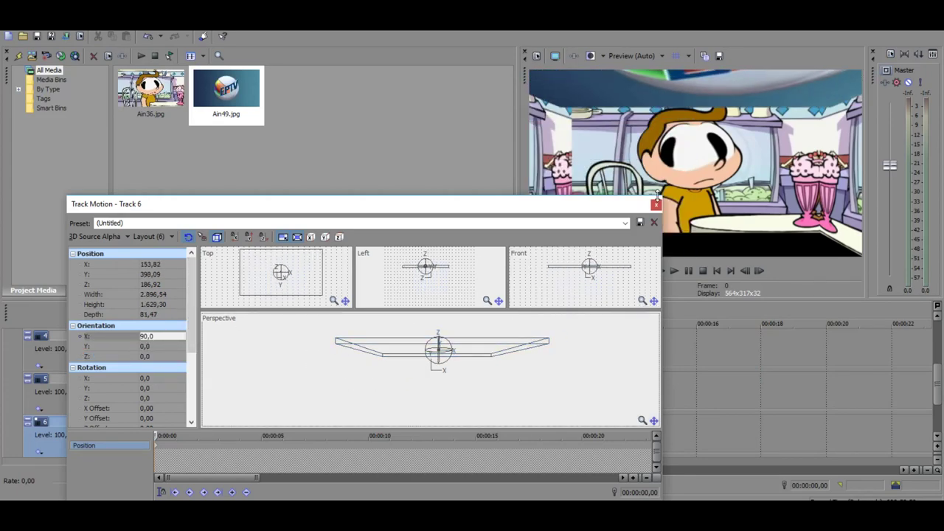
{"action": "left_click", "coordinate": [656, 206]}
Rotate the parent track box to inspect from outside how the ceiling meets the walls
{"action": "scroll", "coordinate": [425, 319], "scroll_direction": "up", "scroll_amount": 3}
{"action": "left_click", "coordinate": [937, 460]}
{"action": "left_click", "coordinate": [937, 460]}
{"action": "left_click", "coordinate": [937, 460]}
{"action": "scroll", "coordinate": [937, 388], "scroll_direction": "up", "scroll_amount": 1}
{"action": "left_click", "coordinate": [6, 349]}
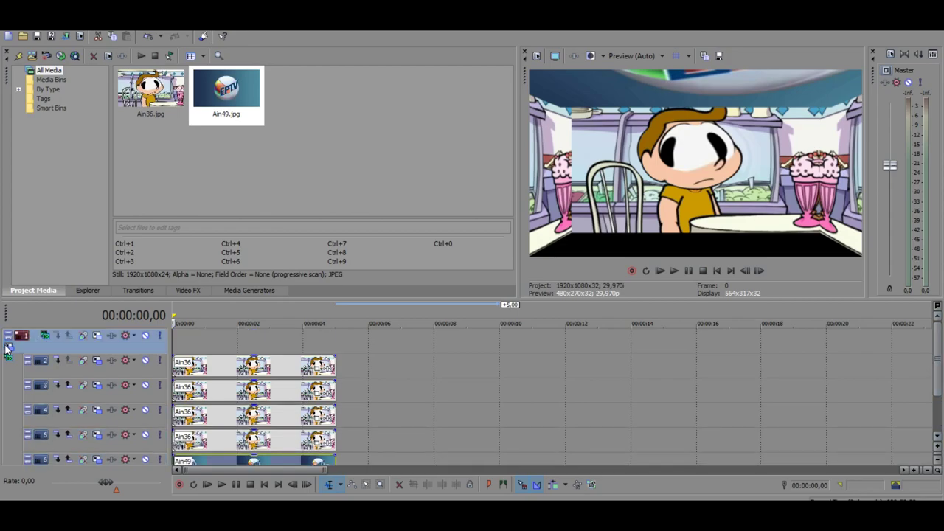
{"action": "left_click", "coordinate": [7, 348]}
{"action": "mouse_move", "coordinate": [433, 371]}
{"action": "left_mouse_down"}
{"action": "mouse_move", "coordinate": [464, 372]}
{"action": "mouse_move", "coordinate": [439, 368]}
{"action": "mouse_move", "coordinate": [443, 361]}
{"action": "left_mouse_up"}
{"action": "right_click", "coordinate": [457, 399]}
{"action": "left_click", "coordinate": [461, 357]}
{"action": "left_click_drag", "start_coordinate": [461, 396], "coordinate": [448, 419]}
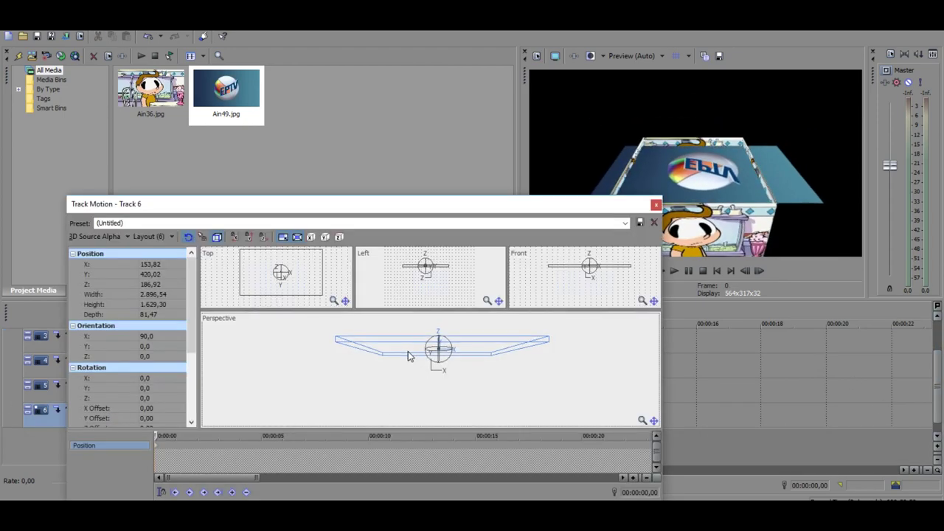
Adjust the position and size of track 6's ceiling image to fit the tops of the walls
{"action": "left_click_drag", "start_coordinate": [408, 351], "coordinate": [455, 367]}
{"action": "left_click_drag", "start_coordinate": [549, 325], "coordinate": [588, 326]}
{"action": "left_click", "coordinate": [656, 207]}
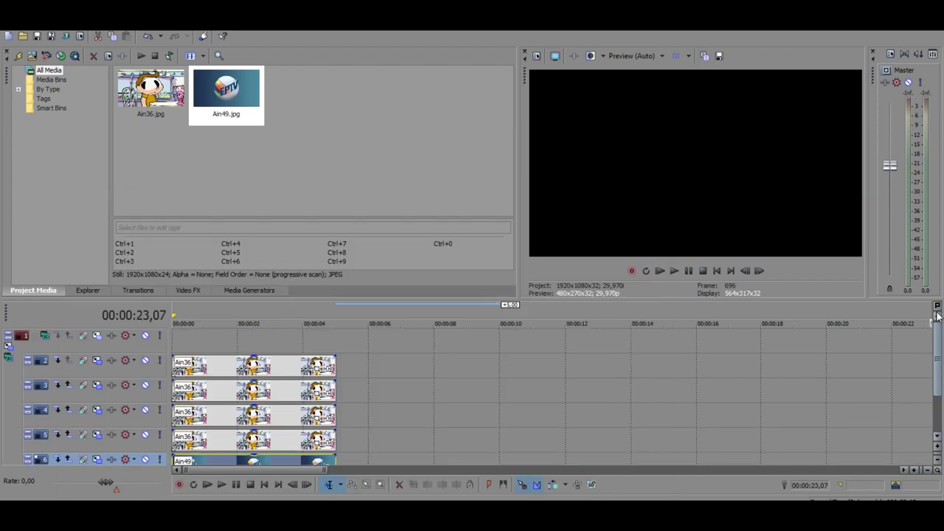
Turn the parent track box to check the adjusted ceiling and bring the room back to its front view
{"action": "left_click", "coordinate": [14, 356]}
{"action": "left_click_drag", "start_coordinate": [450, 362], "coordinate": [570, 336]}
{"action": "mouse_move", "coordinate": [429, 382]}
{"action": "left_mouse_down"}
{"action": "mouse_move", "coordinate": [436, 357]}
{"action": "mouse_move", "coordinate": [436, 365]}
{"action": "left_mouse_up"}
{"action": "left_click_drag", "start_coordinate": [479, 411], "coordinate": [510, 400]}
{"action": "right_click", "coordinate": [479, 380]}
{"action": "left_click", "coordinate": [493, 363]}
{"action": "left_click_drag", "start_coordinate": [448, 387], "coordinate": [489, 407]}
{"action": "left_click_drag", "start_coordinate": [437, 371], "coordinate": [493, 374]}
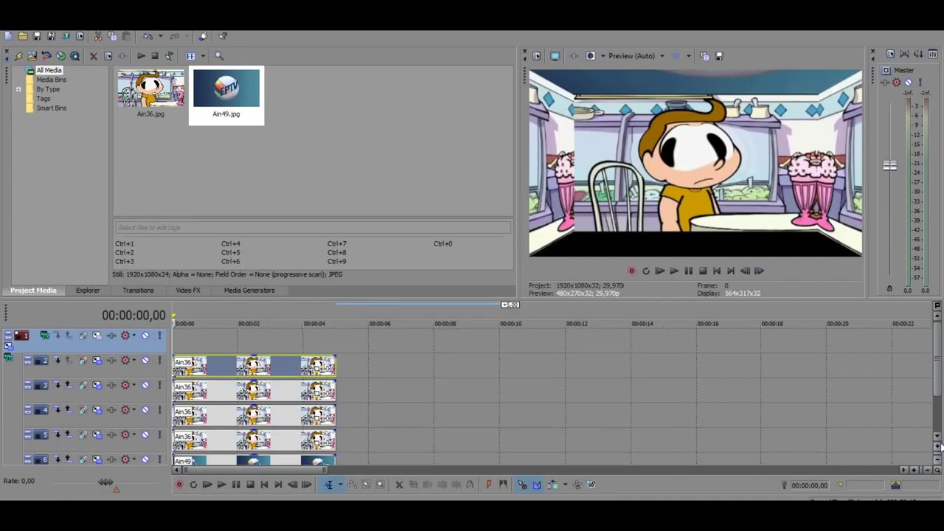
Duplicate the ceiling track and lower the copy below the walls as the room's floor
{"action": "right_click", "coordinate": [480, 421]}
{"action": "left_click", "coordinate": [885, 431]}
{"action": "left_click_drag", "start_coordinate": [938, 395], "coordinate": [937, 410]}
{"action": "left_click", "coordinate": [97, 411]}
{"action": "left_click", "coordinate": [569, 265]}
{"action": "key", "text": "Down"}
{"action": "key", "text": "Down"}
{"action": "key", "text": "Down"}
{"action": "key", "text": "Down"}
{"action": "key", "text": "Down"}
{"action": "key", "text": "Down"}
{"action": "key", "text": "Down"}
{"action": "key", "text": "Down"}
{"action": "key", "text": "Down"}
{"action": "key", "text": "Down"}
{"action": "key", "text": "Down"}
{"action": "key", "text": "Down"}
{"action": "key", "text": "Down"}
{"action": "key", "text": "Down"}
{"action": "key", "text": "Down"}
{"action": "key", "text": "Down"}
{"action": "key", "text": "Down"}
{"action": "key", "text": "Down"}
{"action": "key", "text": "Down"}
{"action": "key", "text": "Down"}
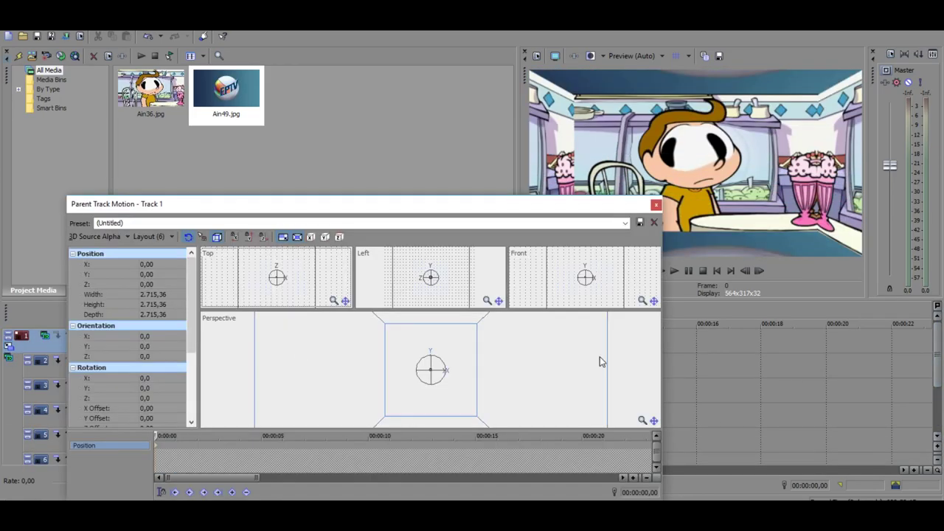
Rotate the parent box to inspect the closed room and return its X, Y and Z orientation to 0
{"action": "left_click_drag", "start_coordinate": [441, 371], "coordinate": [427, 338]}
{"action": "left_click", "coordinate": [151, 338]}
{"action": "type", "text": "0"}
{"action": "key", "text": "Return"}
{"action": "key", "text": "Tab"}
{"action": "type", "text": "0"}
{"action": "key", "text": "Tab"}
{"action": "type", "text": "0"}
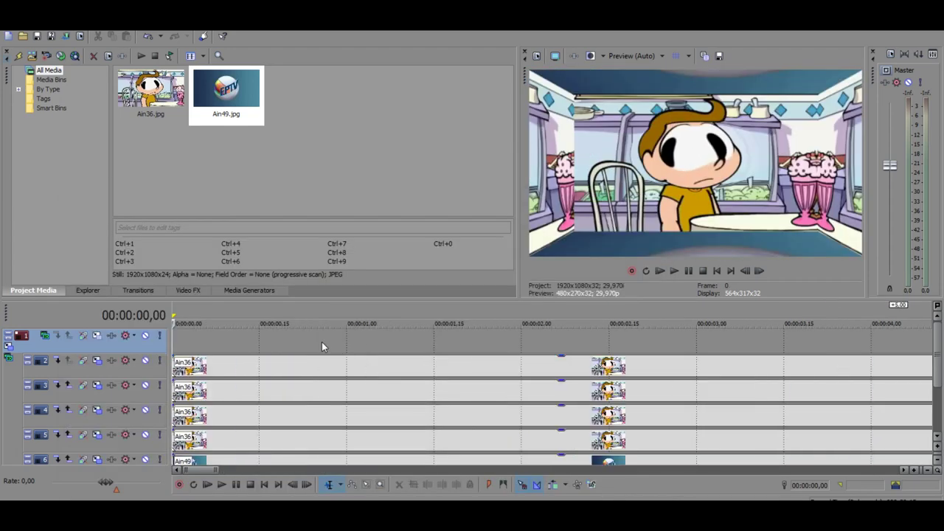
Add a parent motion keyframe at 00:00:00,15 with the Y orientation set to 90
{"action": "left_click", "coordinate": [256, 338]}
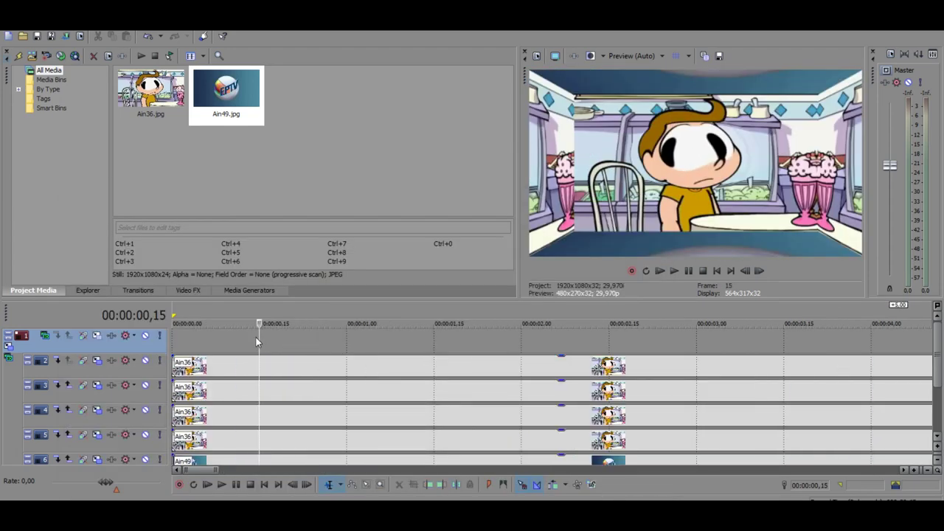
{"action": "left_click", "coordinate": [45, 335]}
{"action": "left_click", "coordinate": [161, 345]}
{"action": "type", "text": "90"}
{"action": "key", "text": "Return"}
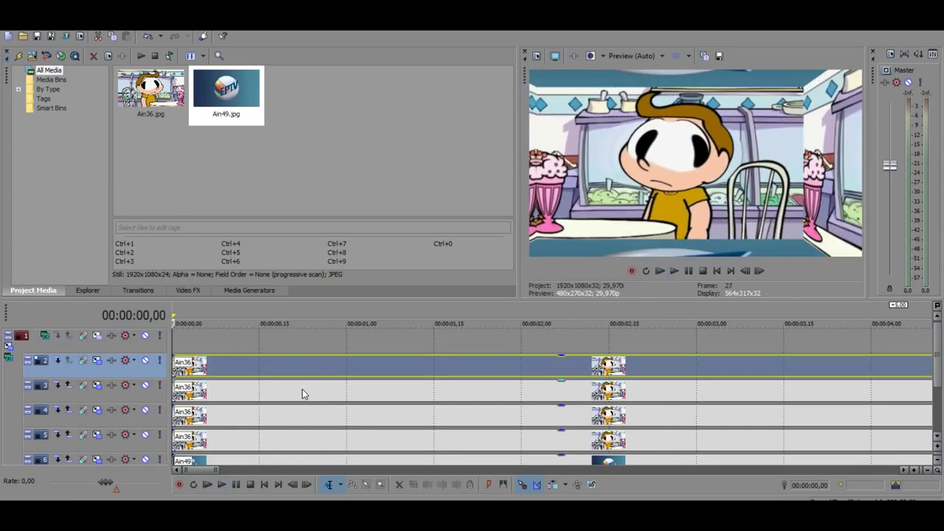
Rotate the parent box at 00:00:01,00 for another keyframe and scrub the timeline to check the turn
{"action": "left_click", "coordinate": [349, 374]}
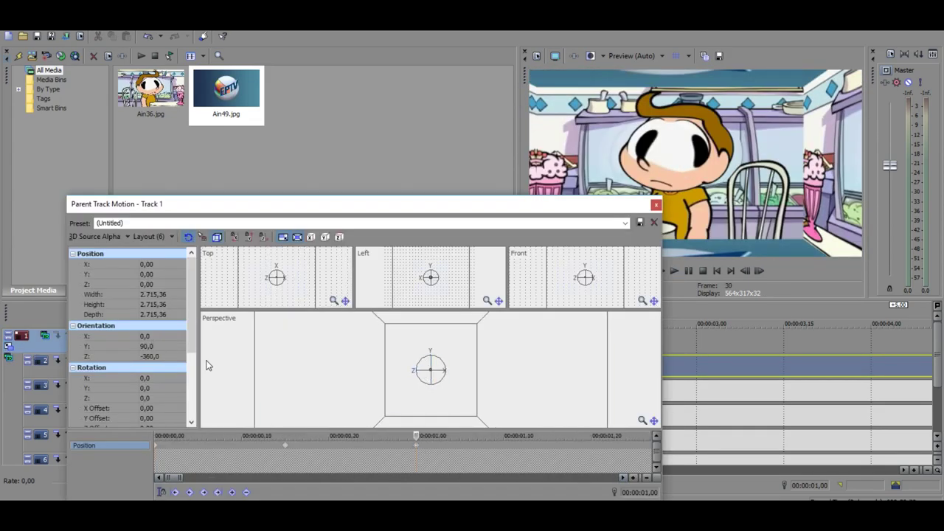
{"action": "left_click_drag", "start_coordinate": [422, 372], "coordinate": [443, 376]}
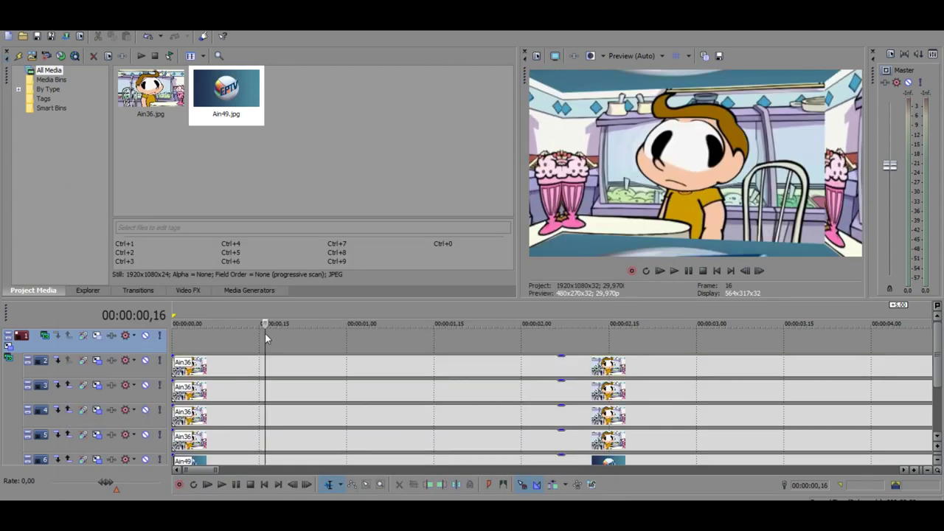
{"action": "left_click_drag", "start_coordinate": [265, 333], "coordinate": [231, 347]}
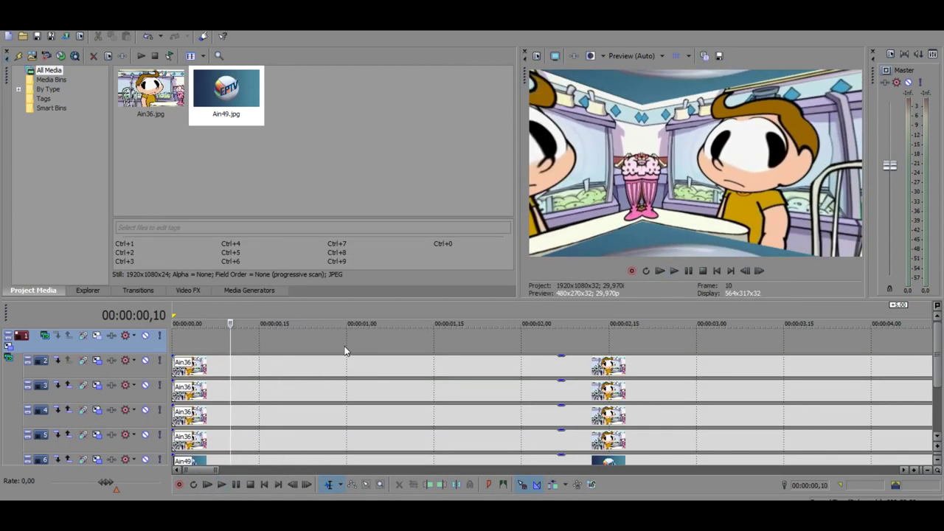
Rotate the parent box at 00:00:01,15 to extend the room's rotation and play back the result
{"action": "left_click", "coordinate": [10, 346]}
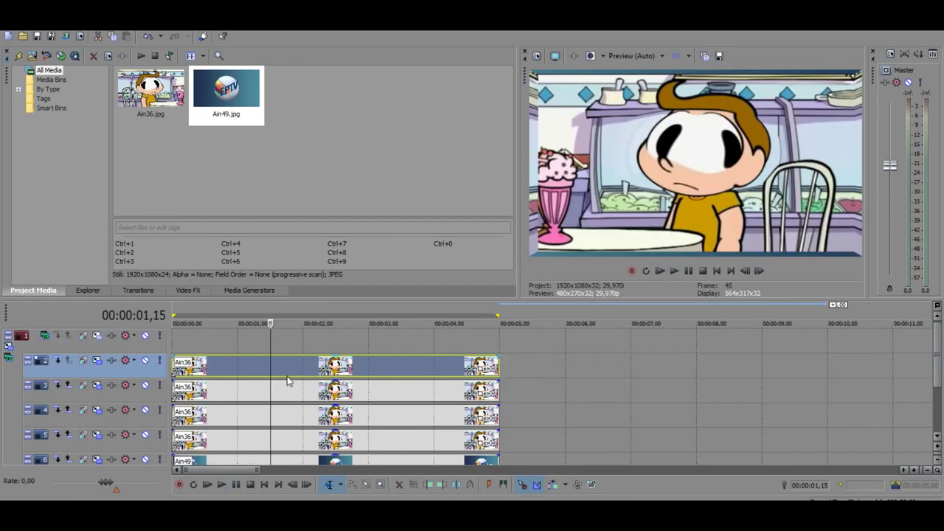
{"action": "scroll", "coordinate": [287, 376], "scroll_direction": "up", "scroll_amount": 2}
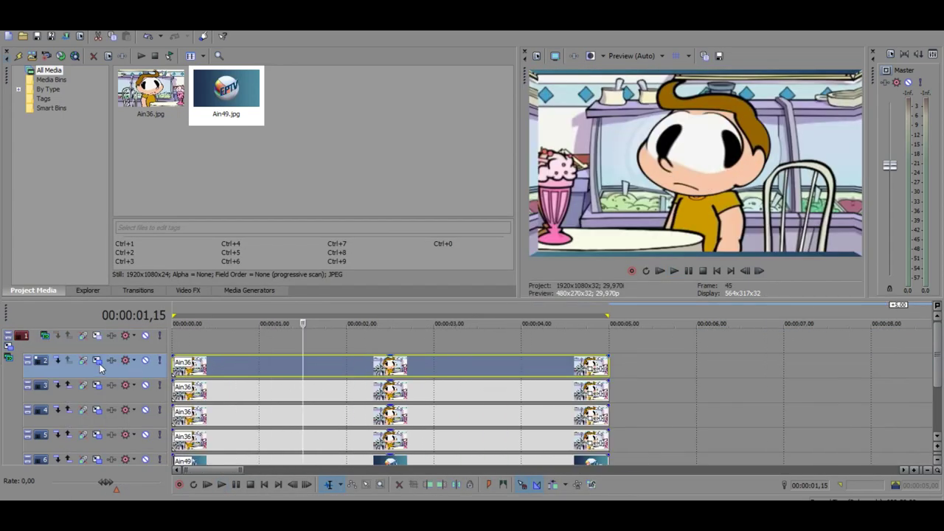
{"action": "left_click", "coordinate": [8, 346]}
{"action": "scroll", "coordinate": [241, 445], "scroll_direction": "up", "scroll_amount": 2}
{"action": "left_click_drag", "start_coordinate": [431, 371], "coordinate": [434, 394]}
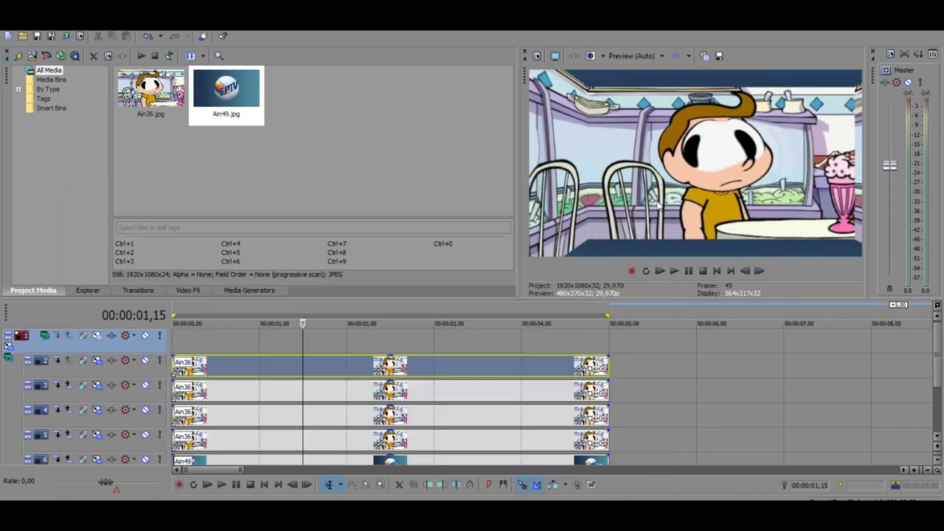
{"action": "scroll", "coordinate": [672, 346], "scroll_direction": "up", "scroll_amount": 2}
{"action": "left_click", "coordinate": [674, 346]}
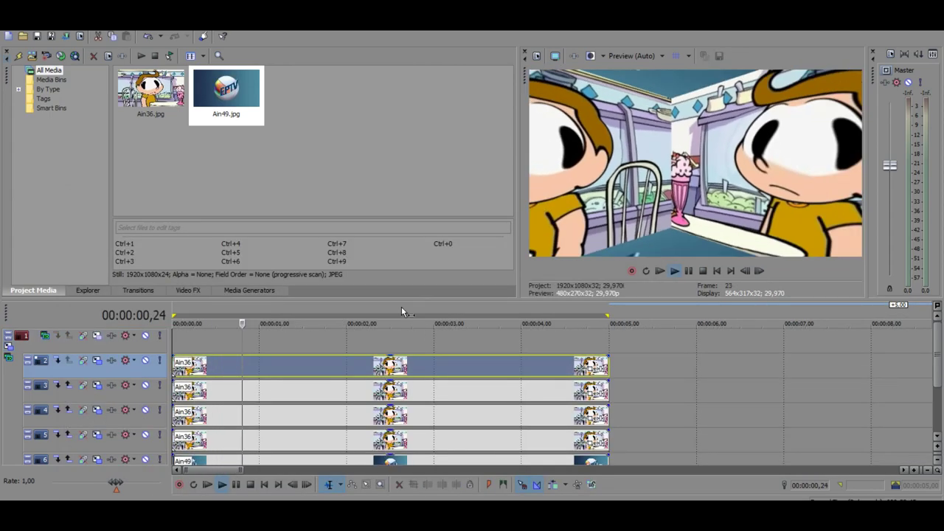
{"action": "key", "text": "space"}
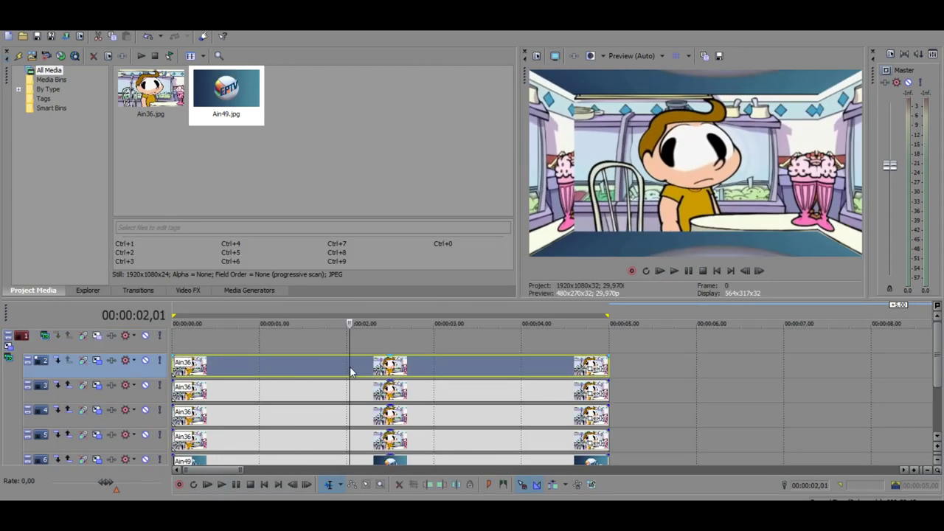
Paste copied position keyframes at two further points in the parent track's motion timeline
{"action": "left_click", "coordinate": [9, 355]}
{"action": "left_click", "coordinate": [264, 323]}
{"action": "left_click", "coordinate": [269, 448]}
{"action": "scroll", "coordinate": [268, 448], "scroll_direction": "up", "scroll_amount": 3}
{"action": "key", "text": "ctrl+v"}
{"action": "scroll", "coordinate": [369, 452], "scroll_direction": "down", "scroll_amount": 3}
{"action": "left_click", "coordinate": [419, 448]}
{"action": "scroll", "coordinate": [421, 448], "scroll_direction": "up", "scroll_amount": 1}
{"action": "key", "text": "Right"}
{"action": "key", "text": "Right"}
{"action": "key", "text": "Right"}
{"action": "key", "text": "Right"}
{"action": "key", "text": "Right"}
{"action": "key", "text": "ctrl+v"}
{"action": "scroll", "coordinate": [420, 448], "scroll_direction": "down", "scroll_amount": 3}
{"action": "left_click", "coordinate": [656, 205]}
Play the timeline to review the room's rotation animation and stop playback
{"action": "key", "text": "space"}
{"action": "key", "text": "space"}
{"action": "left_click", "coordinate": [246, 324]}
{"action": "key", "text": "space"}
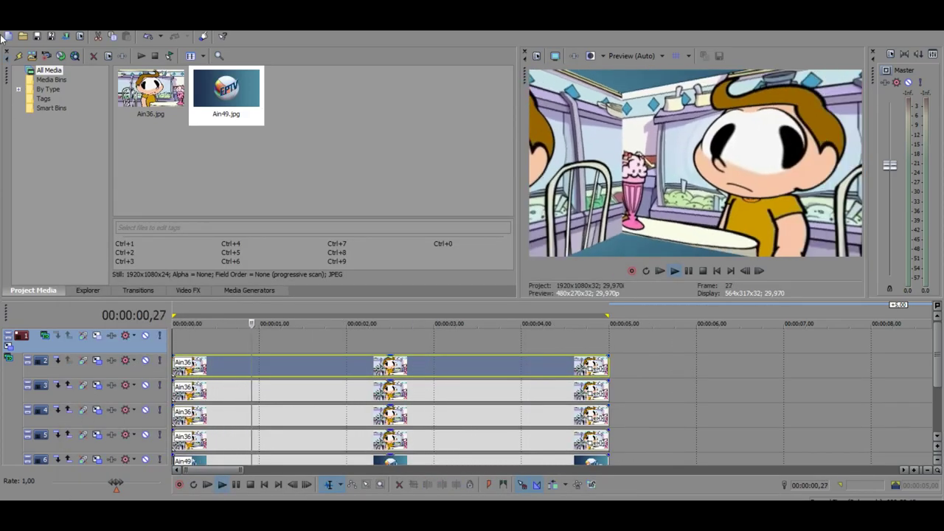
{"action": "left_click", "coordinate": [703, 271]}
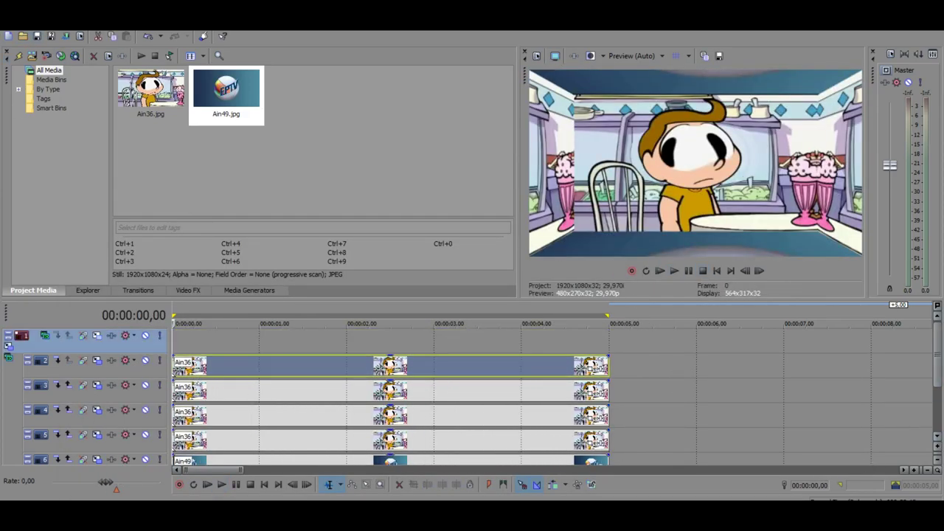